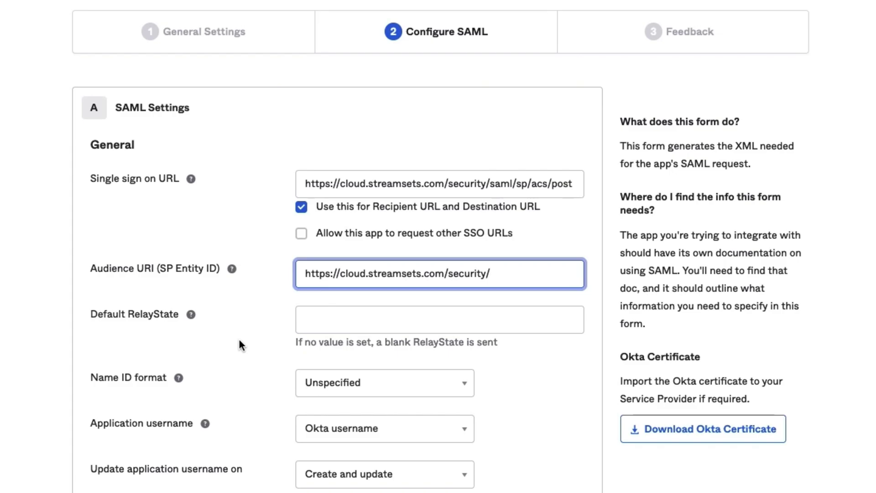
Declare sch cloud an internal app added by an Okta customer and finish the SAML app wizard.
click(226, 269)
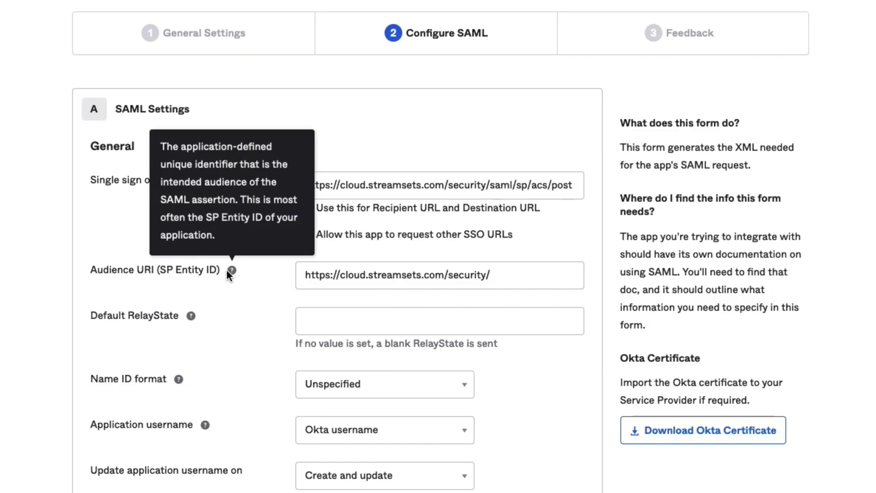
scroll(424, 418, down, 8)
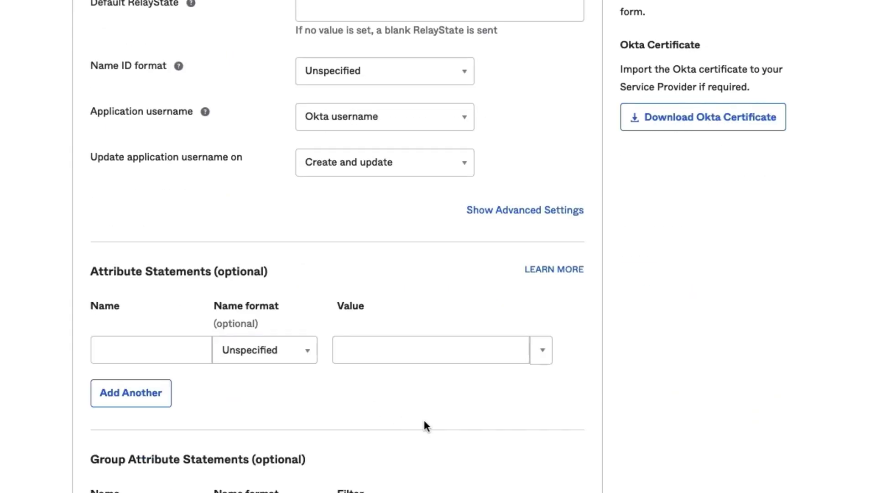
scroll(431, 416, down, 6)
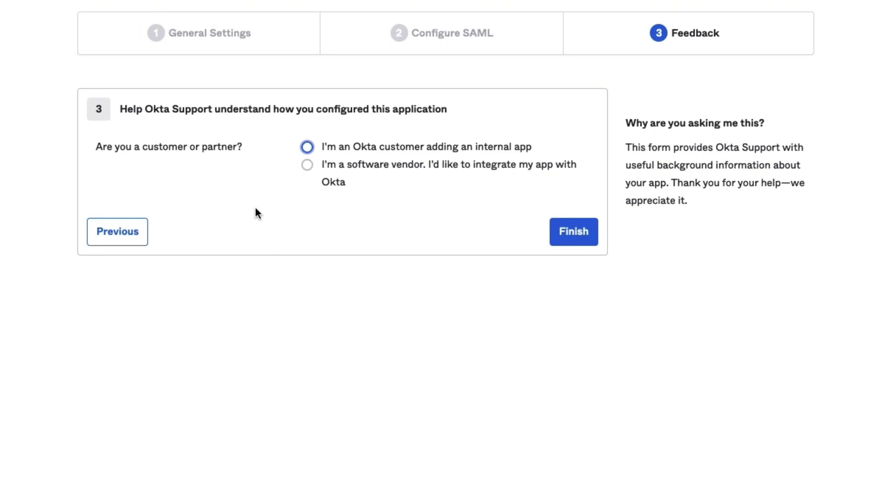
click(306, 147)
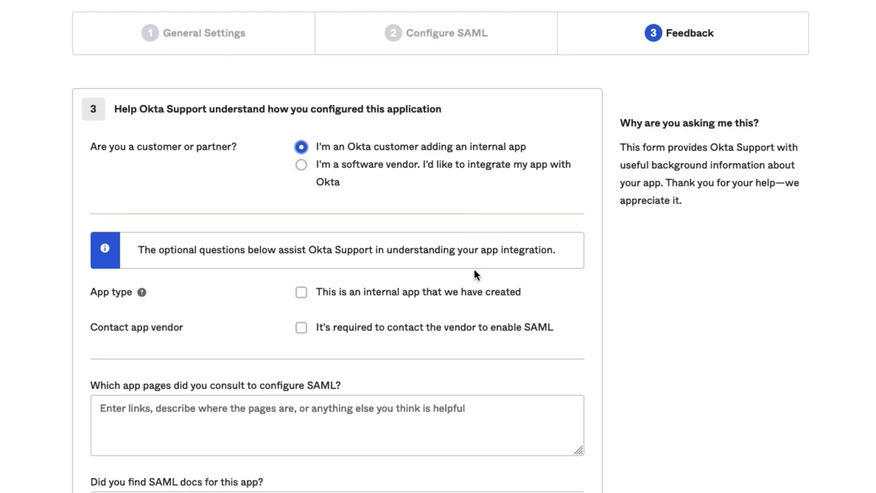
scroll(525, 301, down, 1)
scroll(549, 289, down, 5)
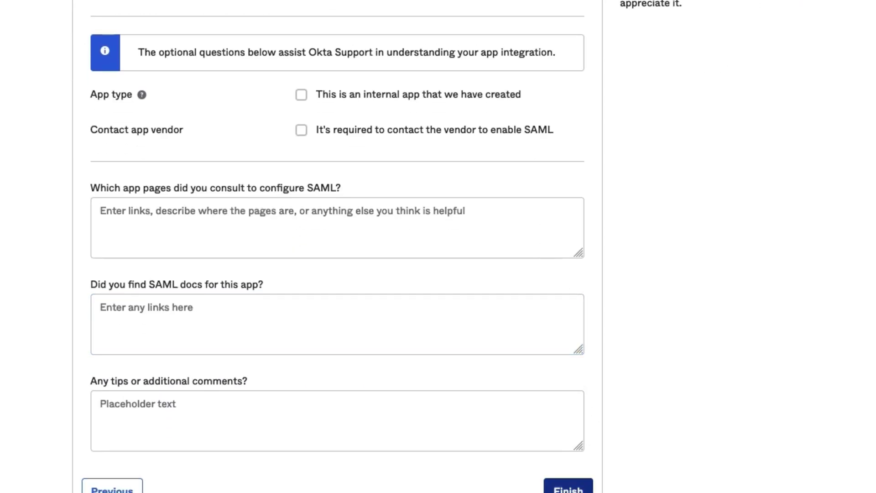
click(568, 488)
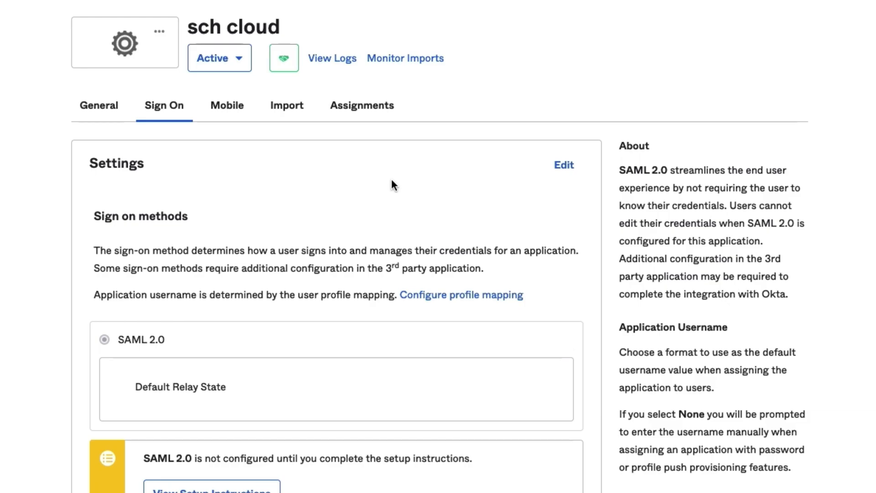
Assign the sch cloud app to the second listed user through Assign to People.
click(363, 106)
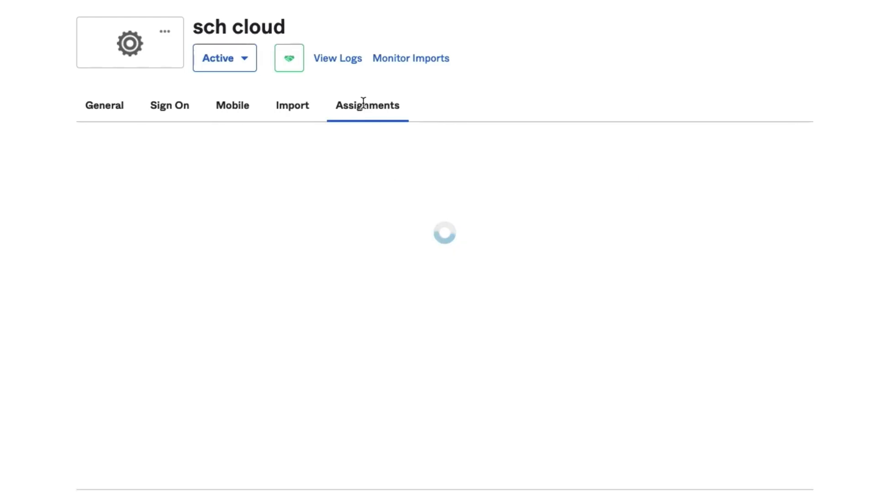
click(122, 160)
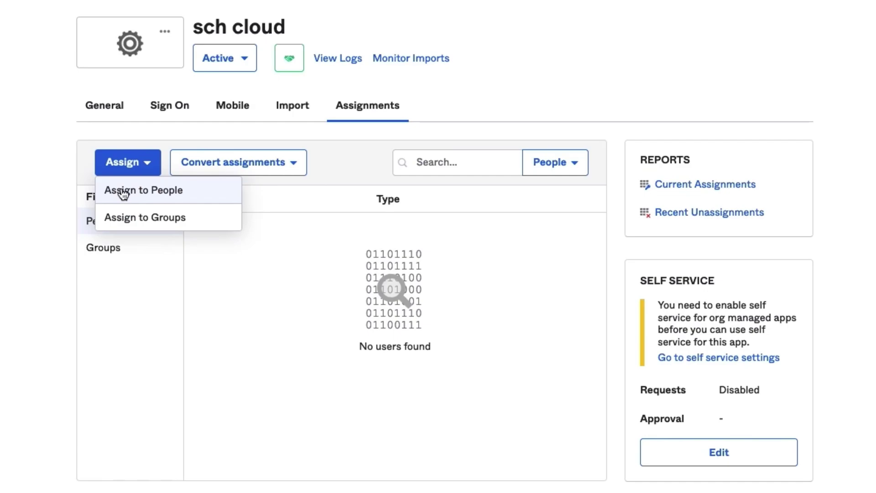
click(121, 191)
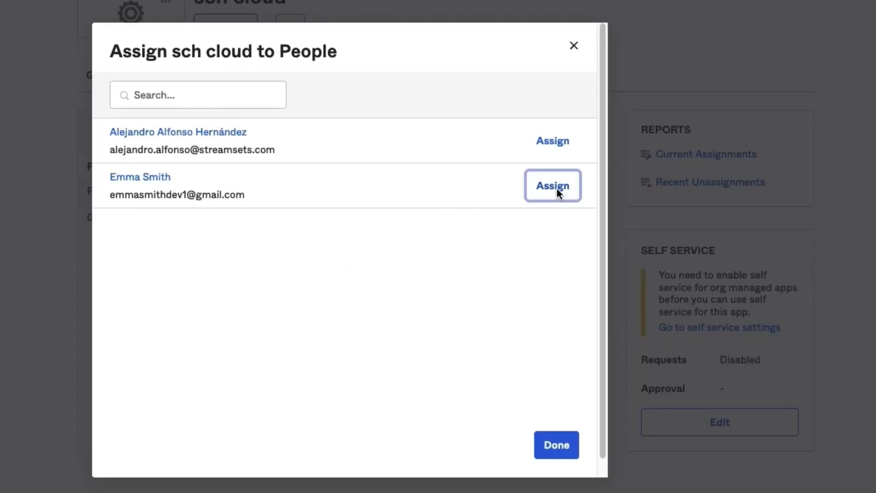
click(557, 188)
click(480, 299)
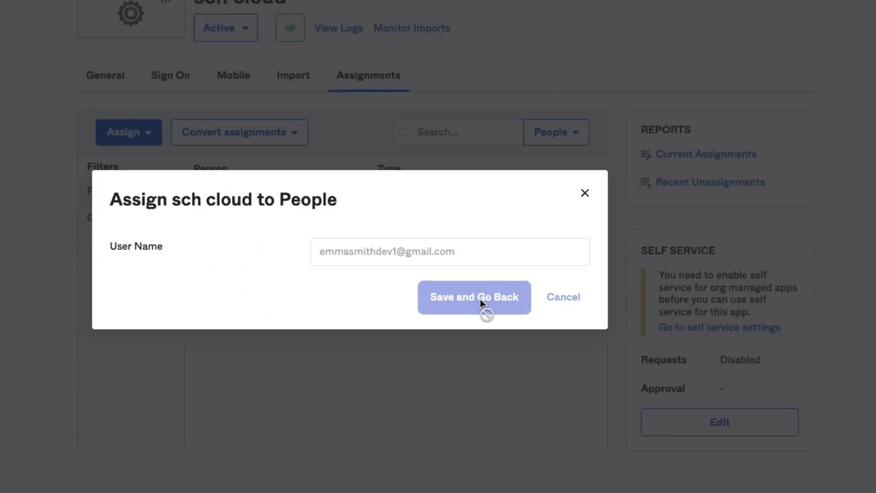
click(542, 445)
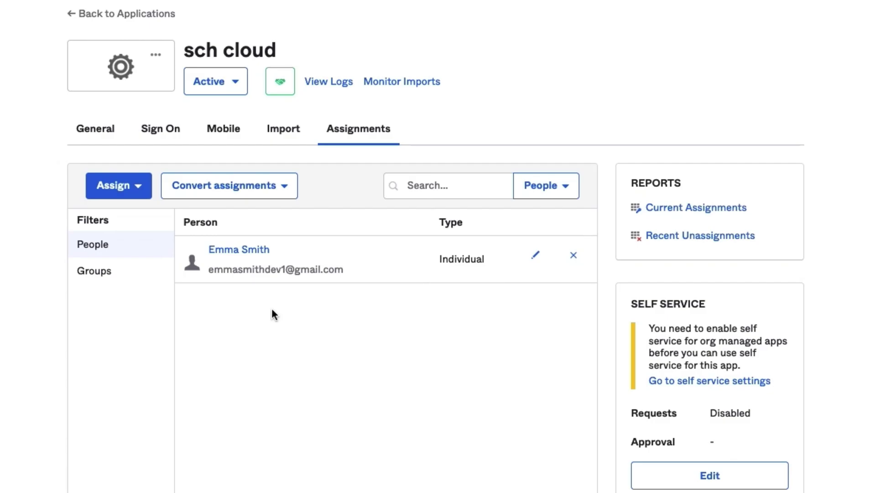
Save the Sign On tab's Identity Provider metadata link as a file, replacing the existing copy.
click(168, 137)
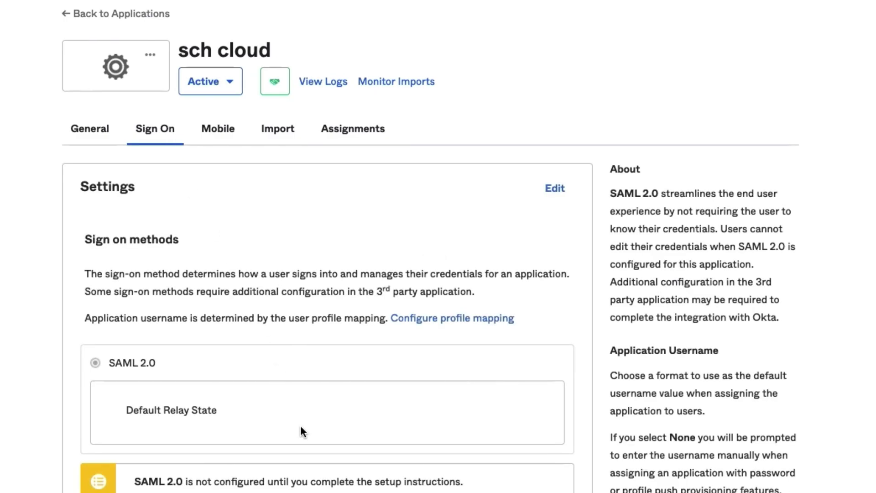
scroll(300, 427, down, 5)
scroll(303, 423, down, 5)
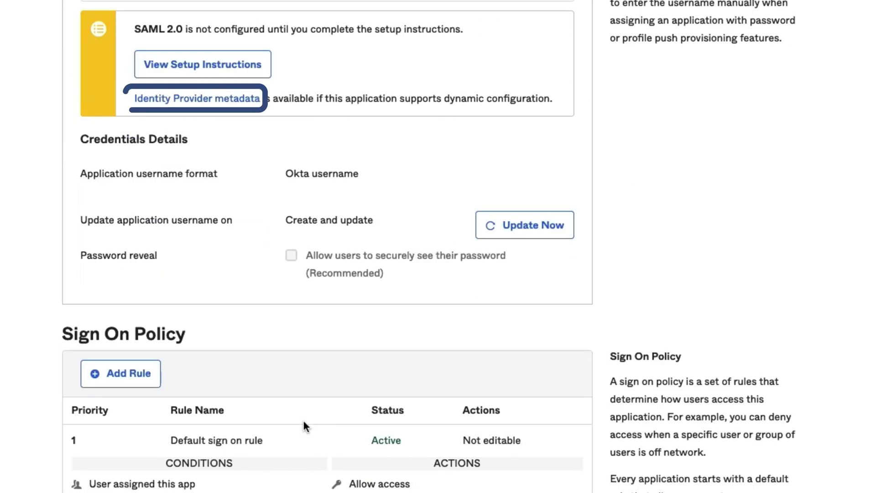
right_click(197, 99)
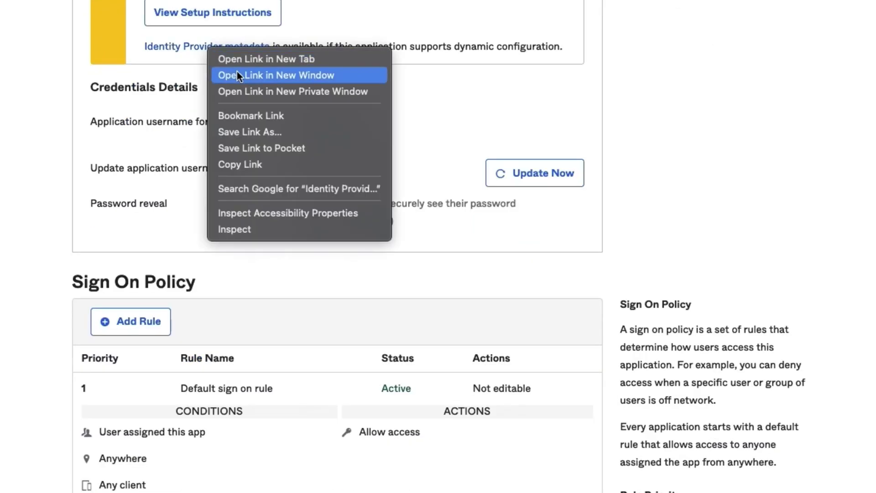
click(267, 133)
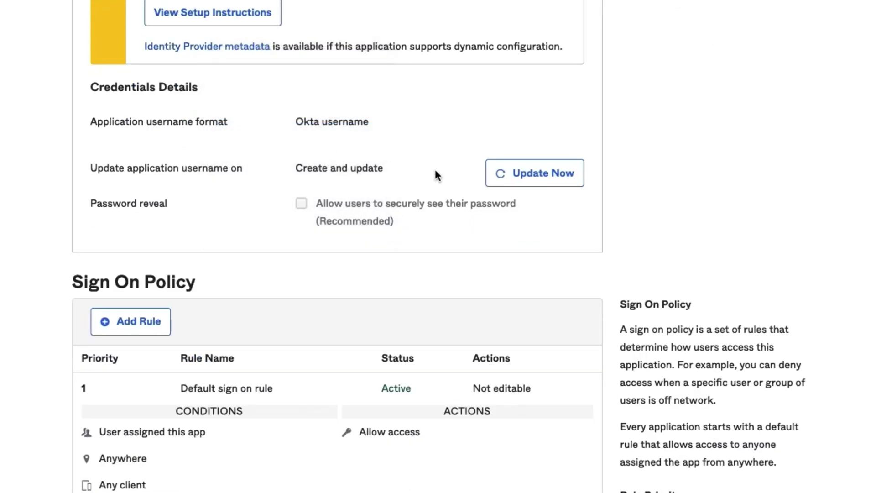
key(Return)
click(408, 180)
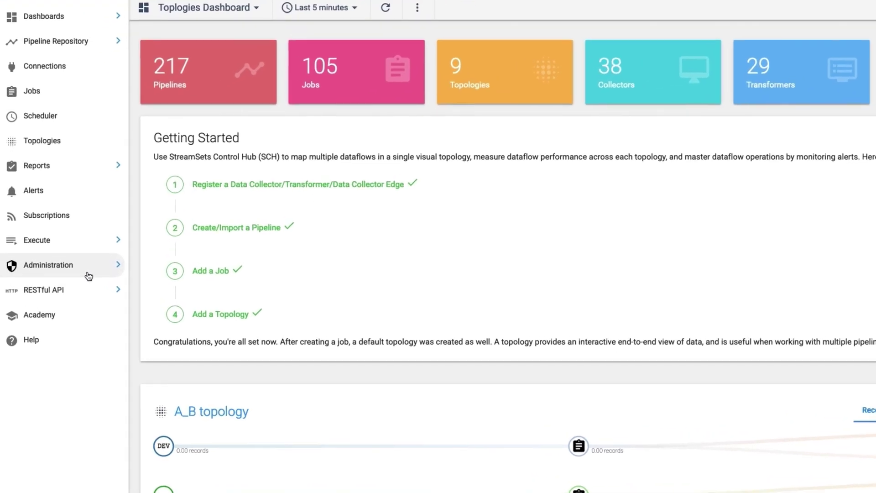
Open the Configuration for organization dpmsupport.dp from Administration > Organizations.
click(73, 262)
click(100, 325)
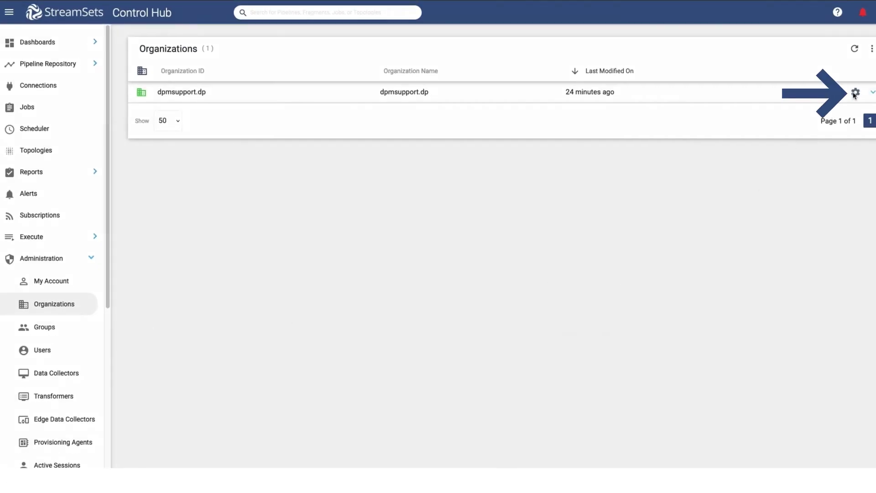
click(854, 93)
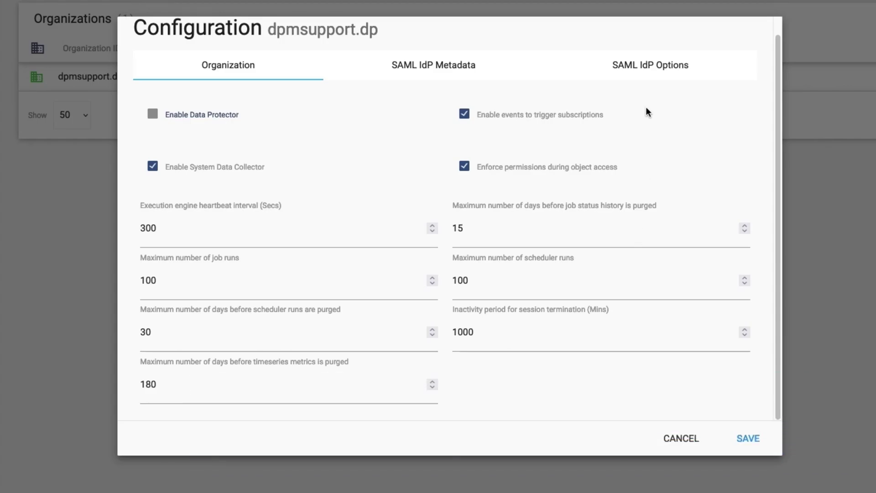
Uncheck Wants SAML Assertions Encrypted, Wants SAML Assertions Signed and Wants SAML Messages Signed.
click(657, 65)
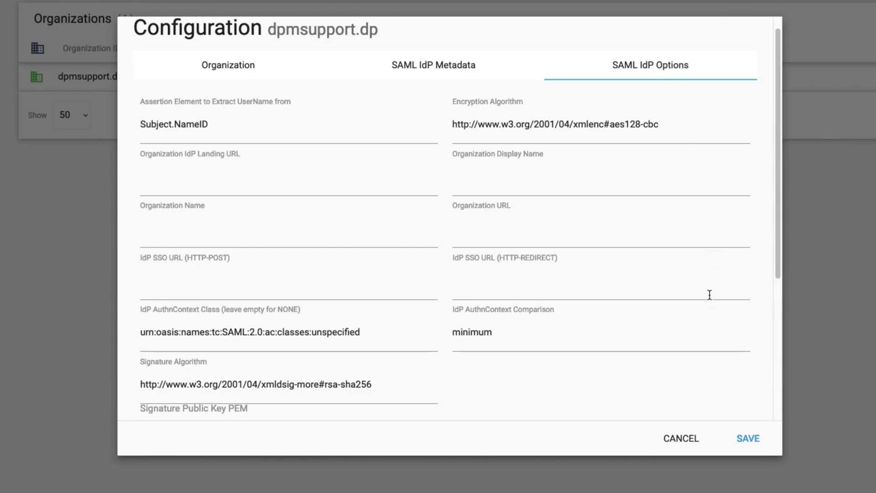
scroll(710, 294, down, 5)
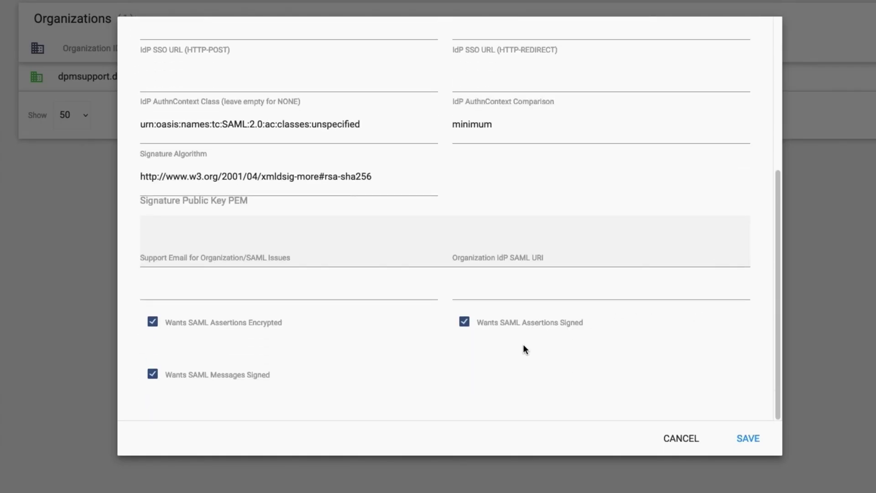
click(465, 324)
click(153, 323)
click(153, 375)
scroll(392, 384, up, 5)
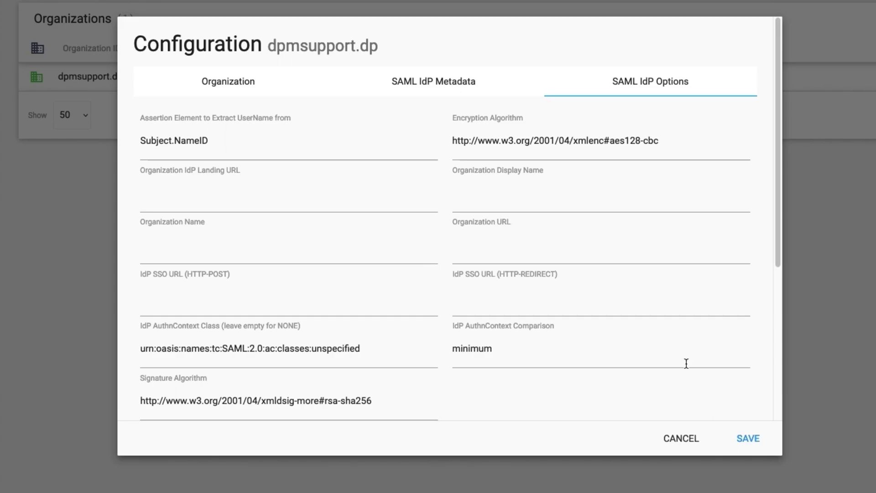
click(433, 82)
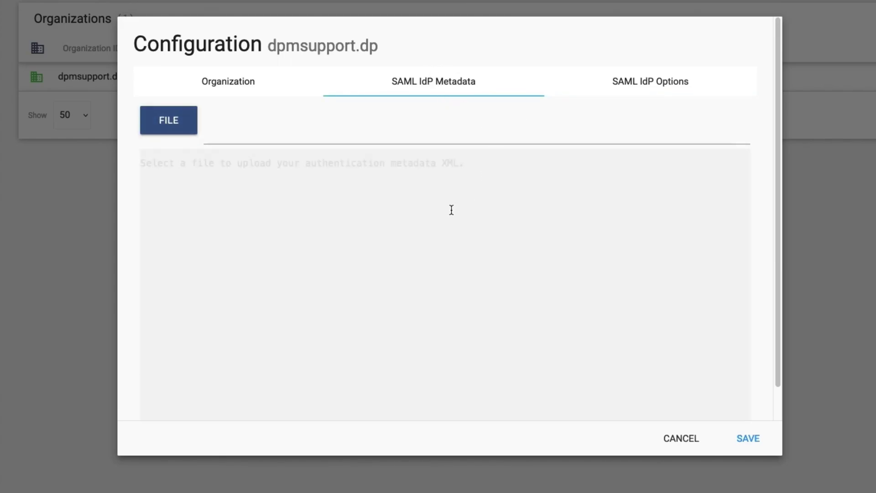
Upload the downloaded IdP metadata file for dpmsupport.dp and save the configuration.
click(173, 130)
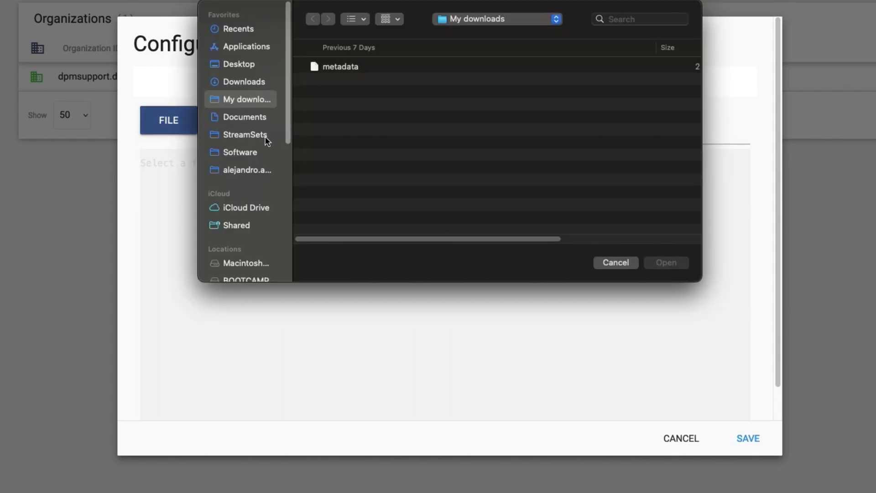
click(377, 71)
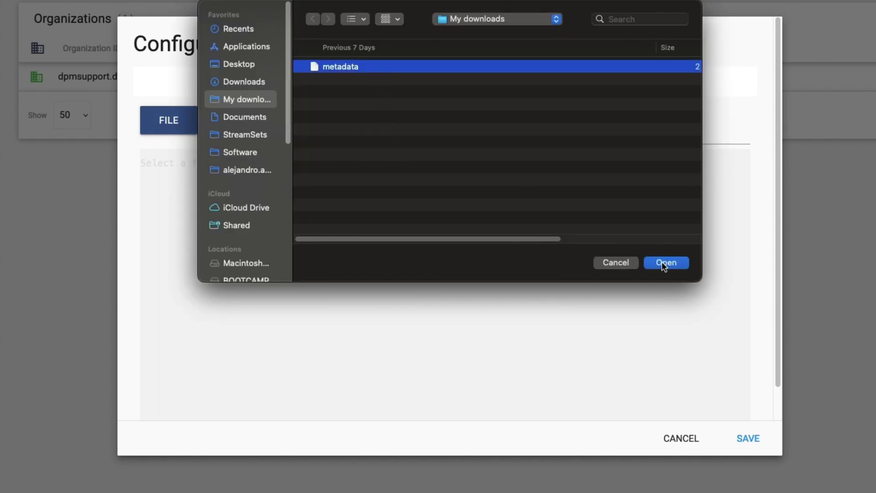
click(662, 262)
click(744, 440)
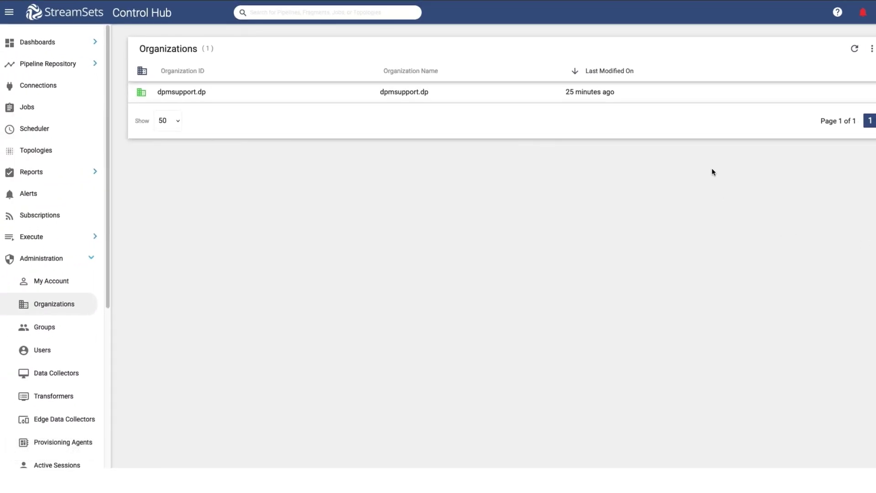
Check SAML Integration Enabled in the expanded dpmsupport.dp row and save.
mouse_move(776, 98)
click(778, 99)
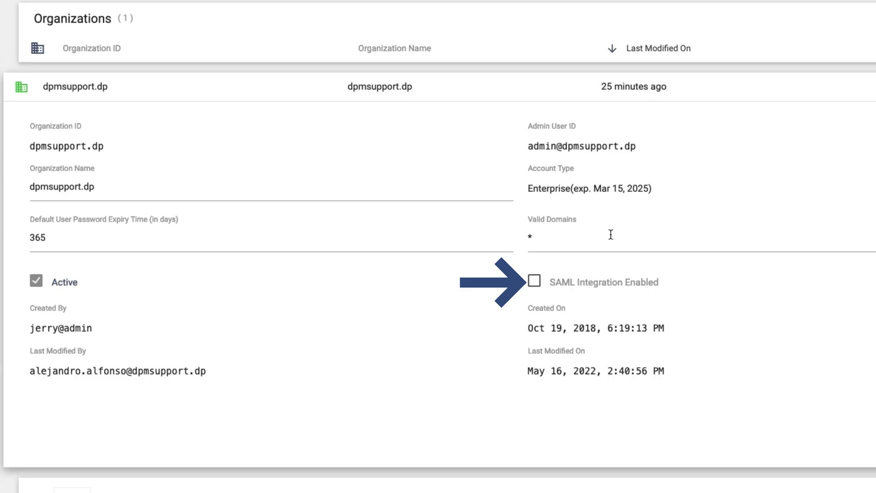
click(533, 282)
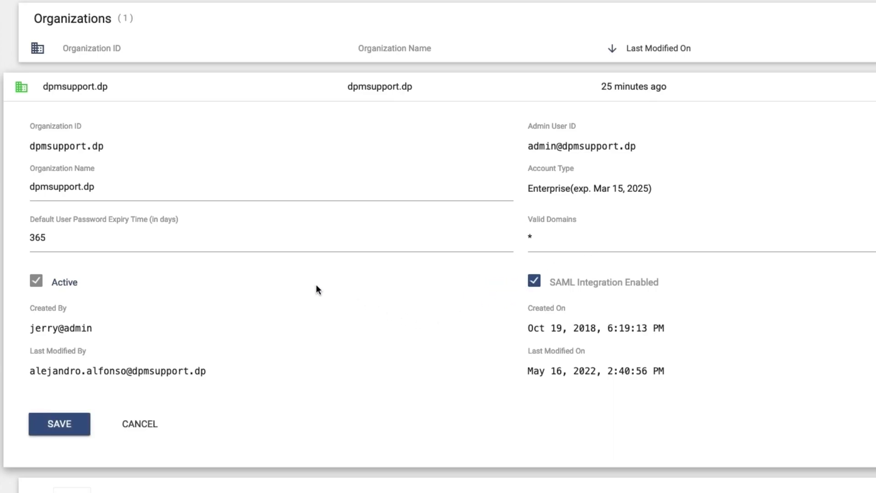
click(76, 429)
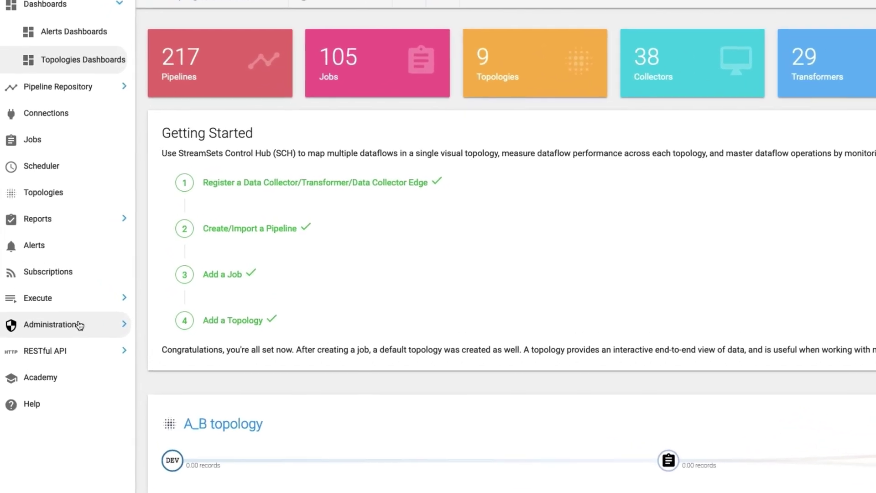
Review the test user's details and roles under Administration > Users.
click(69, 303)
scroll(78, 351, down, 1)
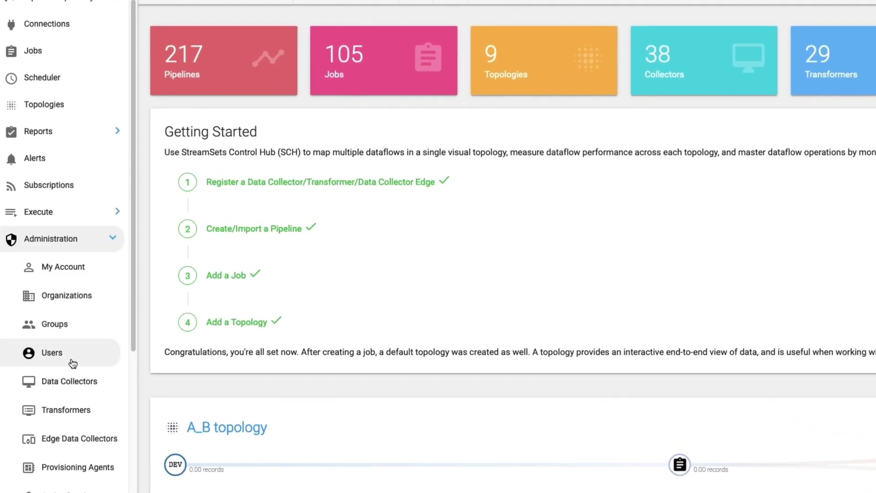
click(72, 362)
click(552, 69)
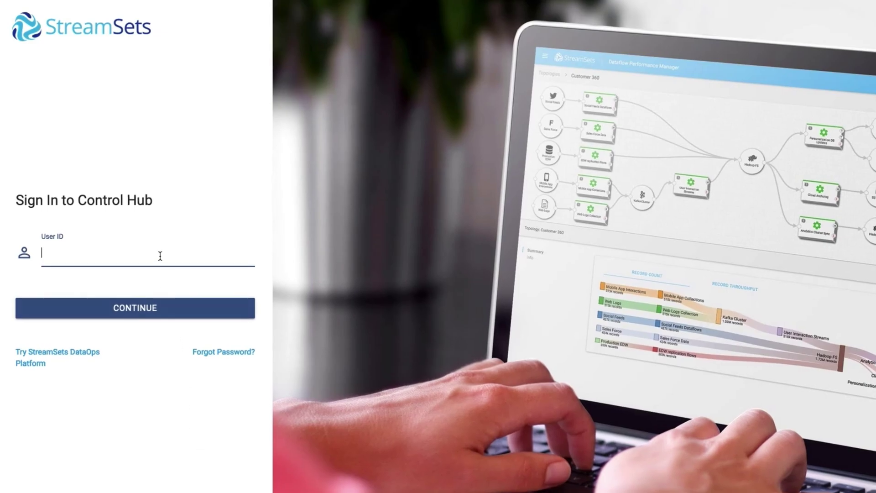
Enter the test user's ID on the Control Hub sign-in page and continue.
click(161, 256)
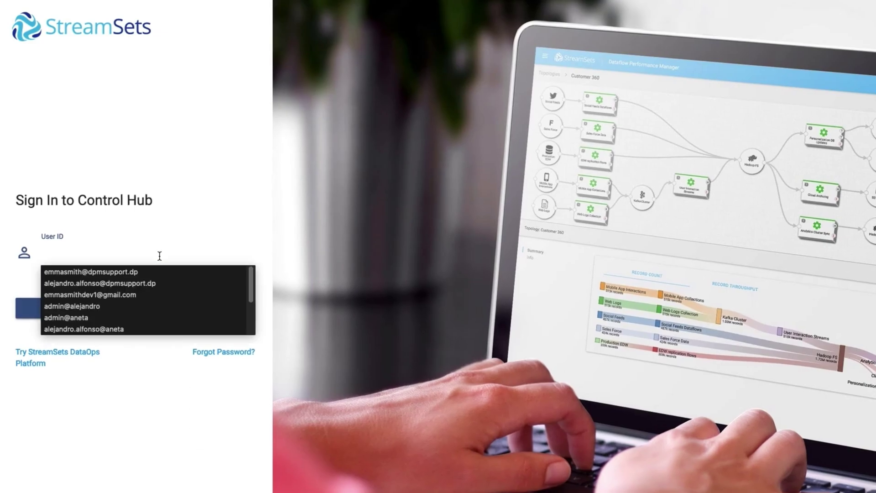
click(176, 397)
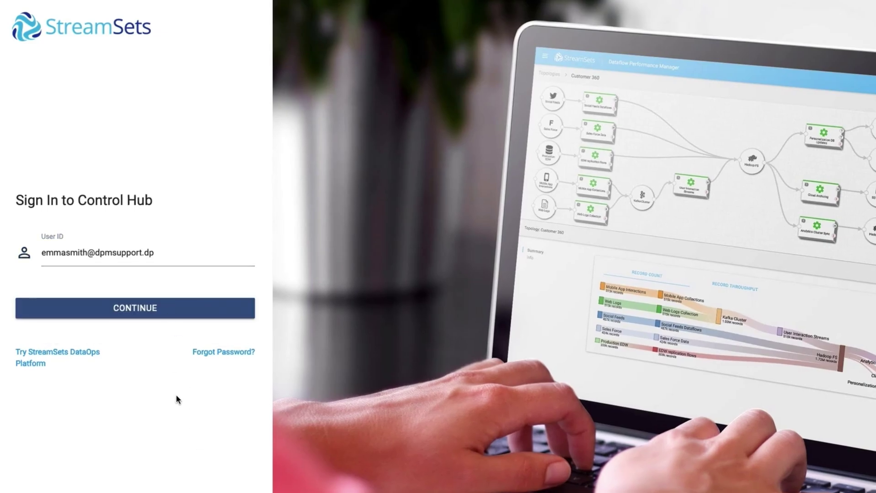
click(177, 313)
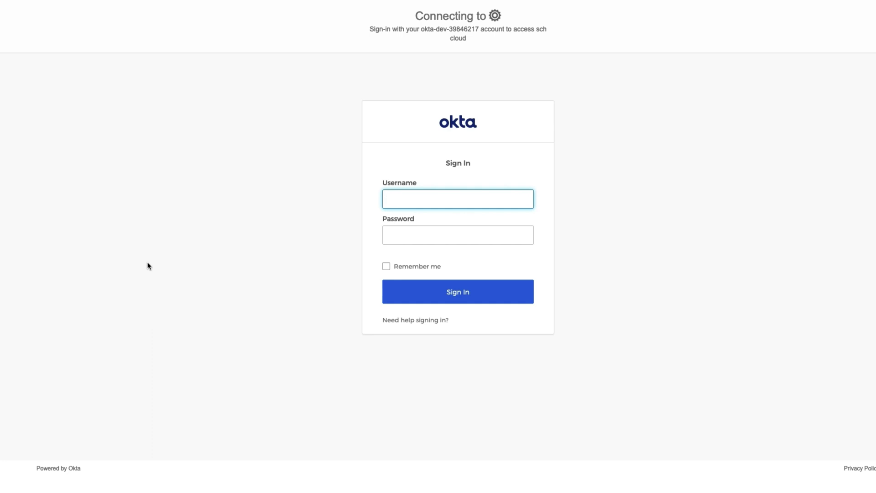
On Okta, choose the test user's saved username, enter the password and sign in.
click(410, 203)
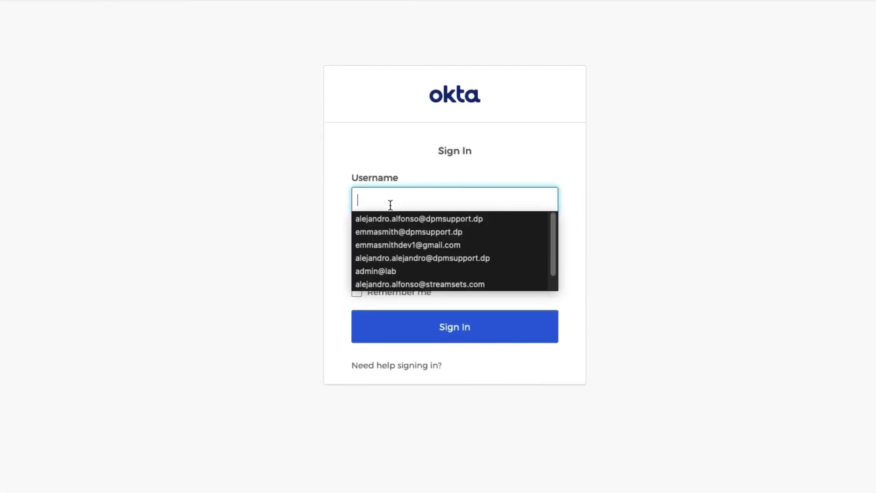
click(449, 245)
click(437, 249)
text(•••••••••••••••••••)
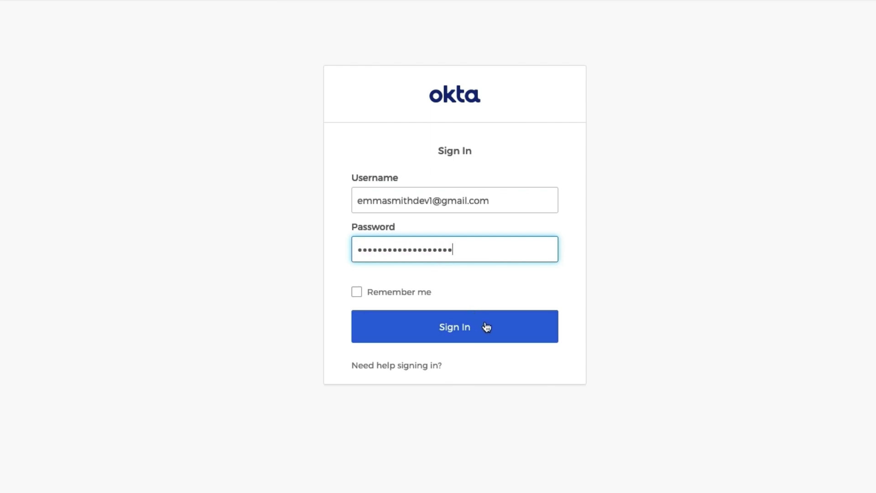
click(484, 326)
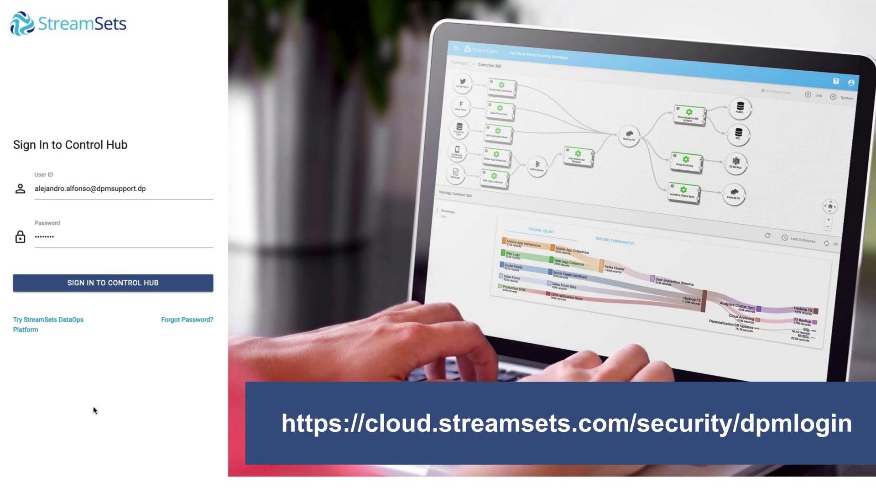
Sign in to Control Hub as the administrator from the dpmlogin page.
click(98, 287)
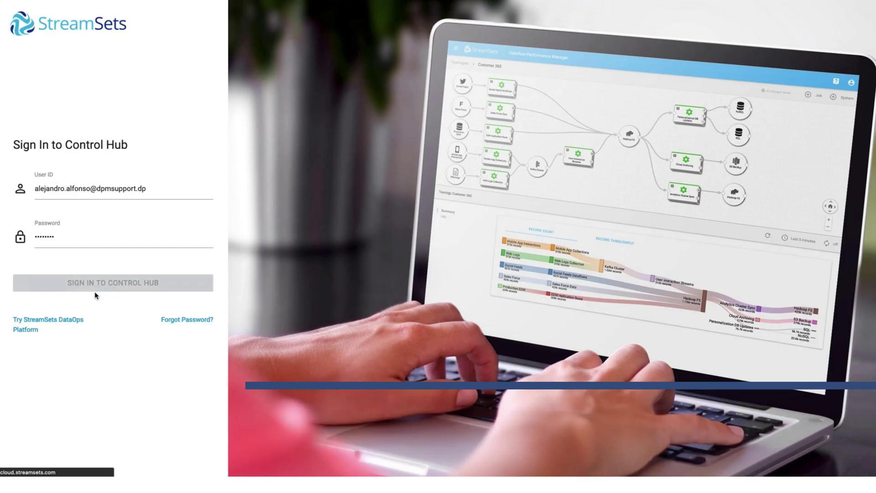